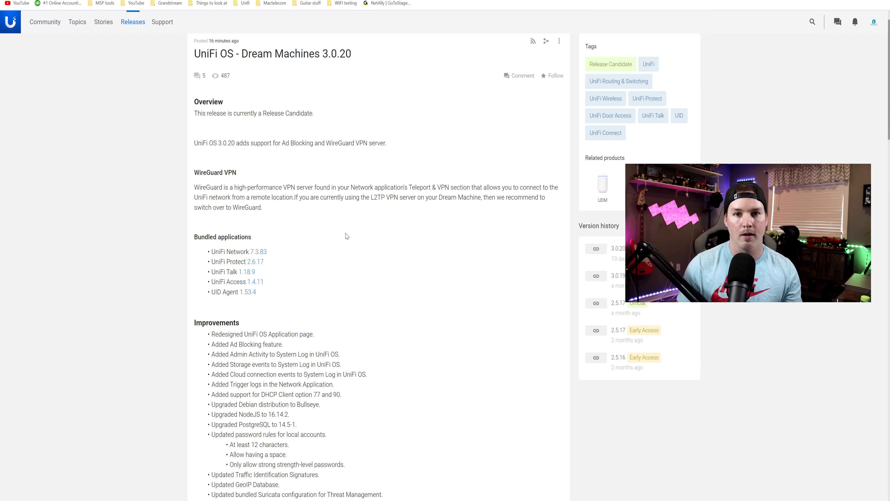
# Step: Scroll through the UniFi OS Dream Machines 3.0.20 release notes post
pyautogui.scroll(-15, 347, 237)
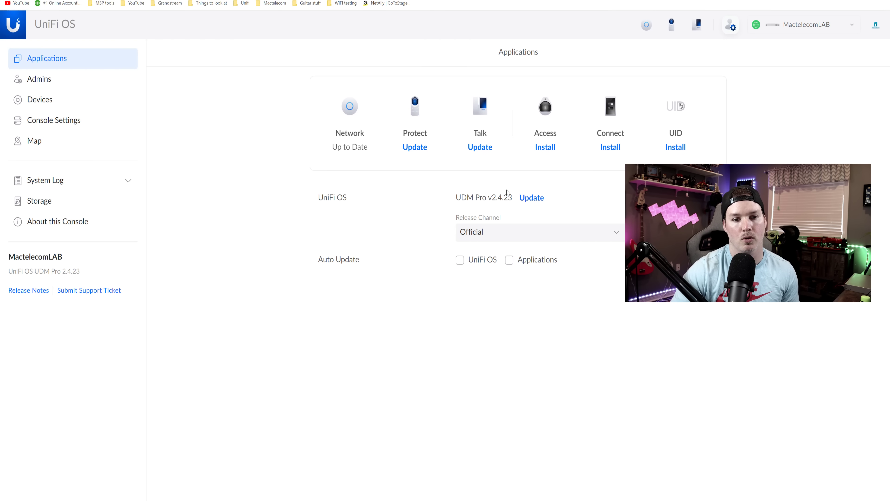
# Step: View the UniFi OS update popover showing current version 2.4.23 and the pending update
pyautogui.moveTo(533, 198)
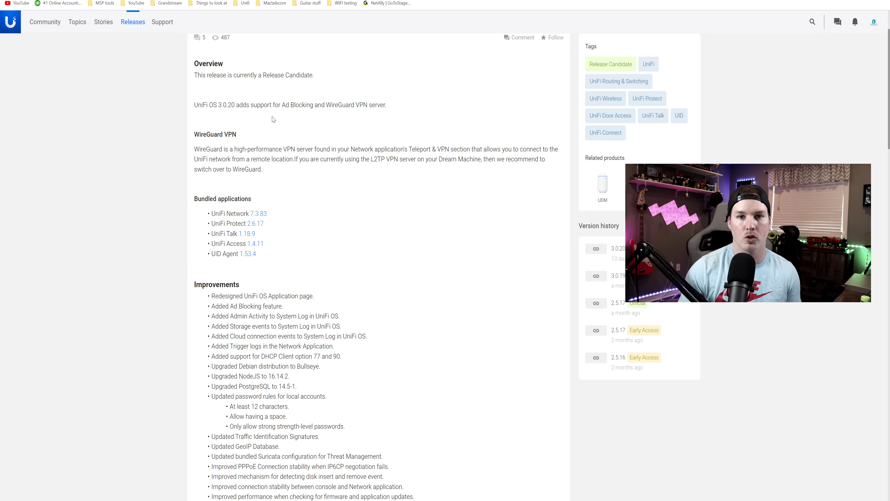
# Step: Read through the 3.0.20 improvements and VPN changes in the release notes
pyautogui.scroll(-4, 273, 119)
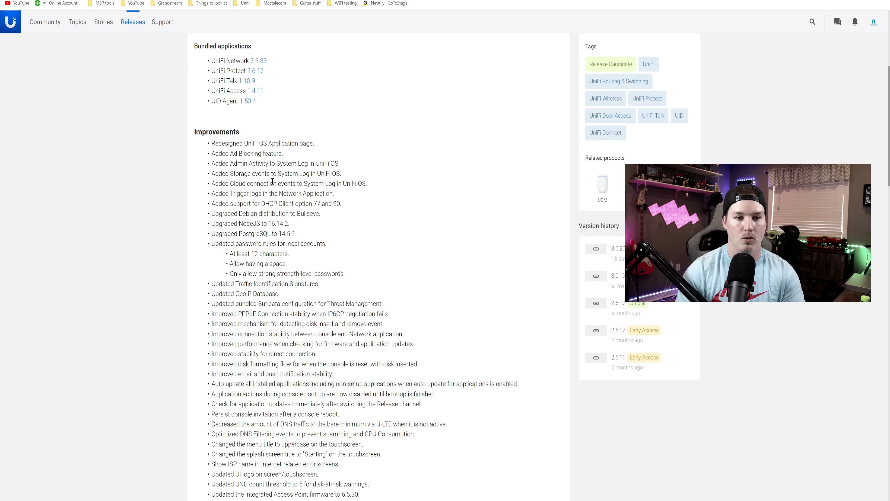
pyautogui.scroll(-2, 313, 185)
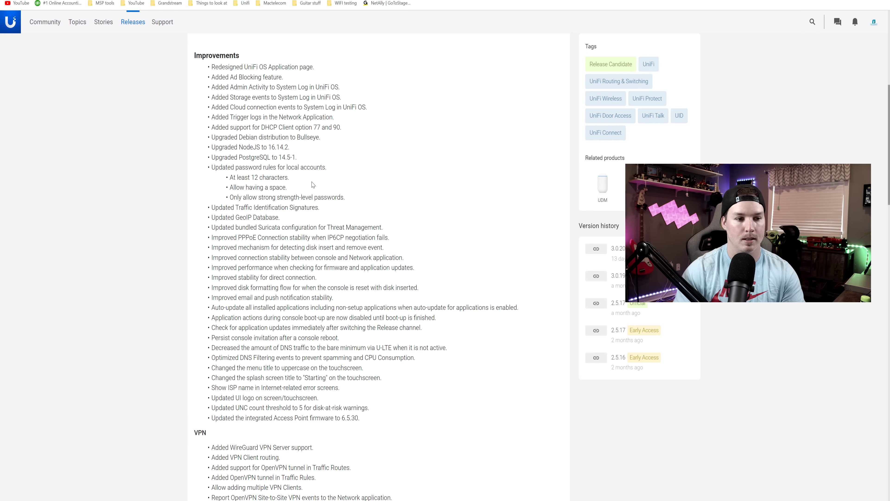
pyautogui.scroll(-8, 313, 185)
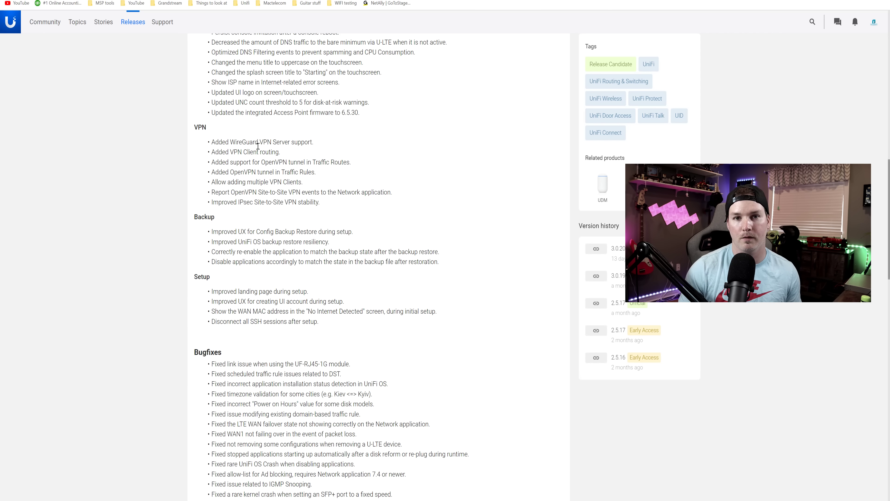
# Step: Search the release notes for 'kernal' fixes, then continue down to Additional information
pyautogui.hotkey('ctrl', 'f')
pyautogui.write('kernal')
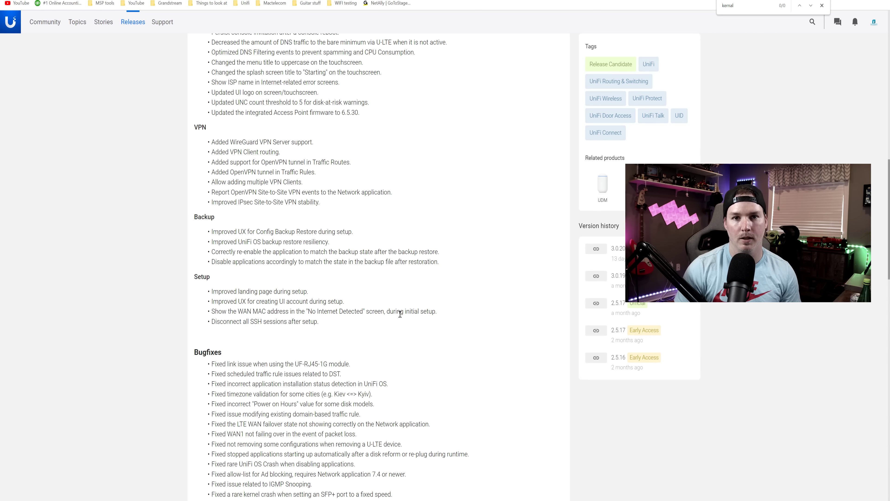
pyautogui.press('Escape')
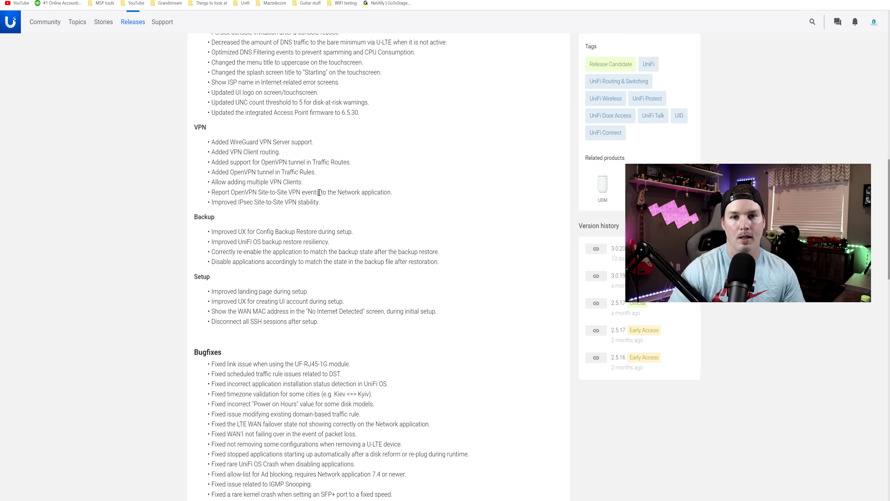
pyautogui.scroll(-5, 281, 354)
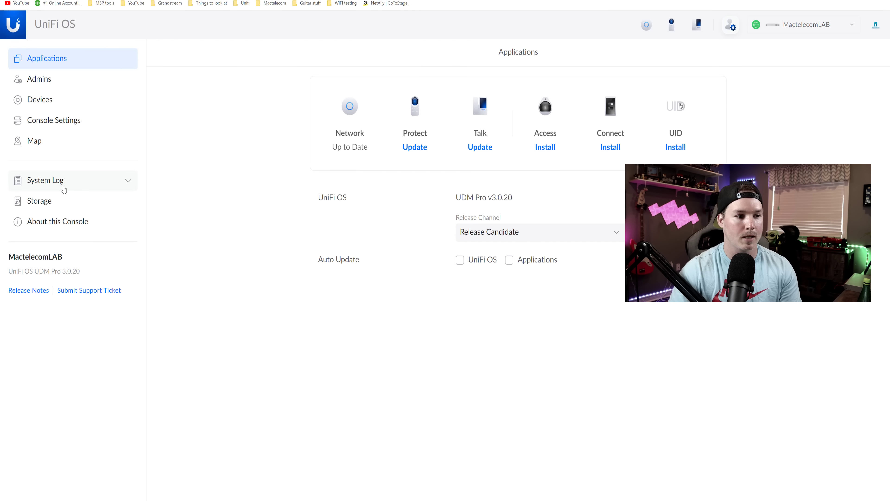
# Step: Show all System Log entries, including the console's update to 3.0.20
pyautogui.click(72, 188)
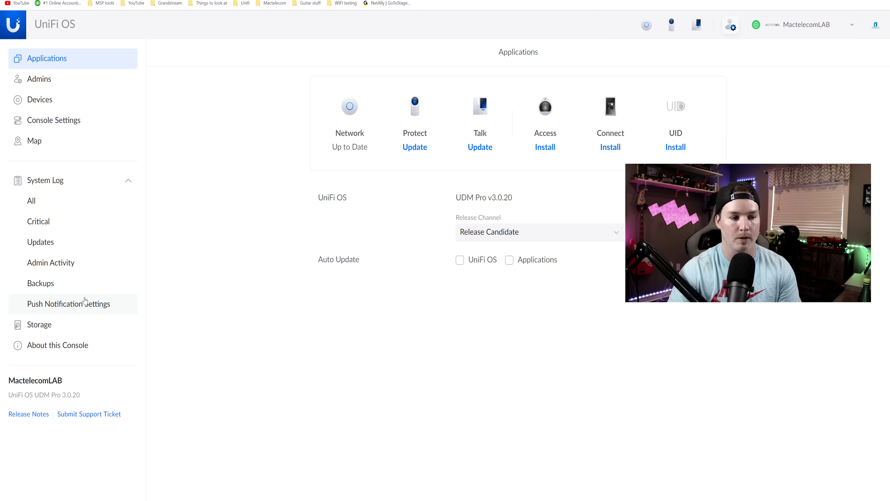
pyautogui.click(74, 211)
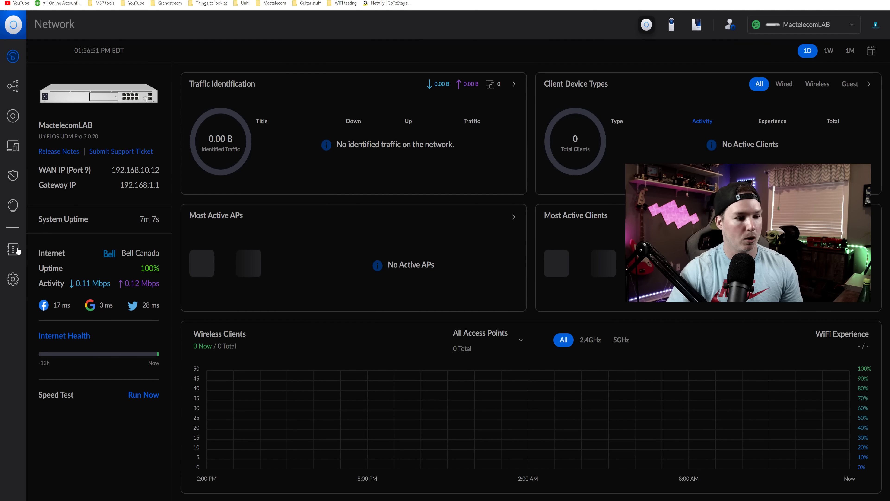
# Step: Open the Network application's System Log and view its Triggers events
pyautogui.click(14, 252)
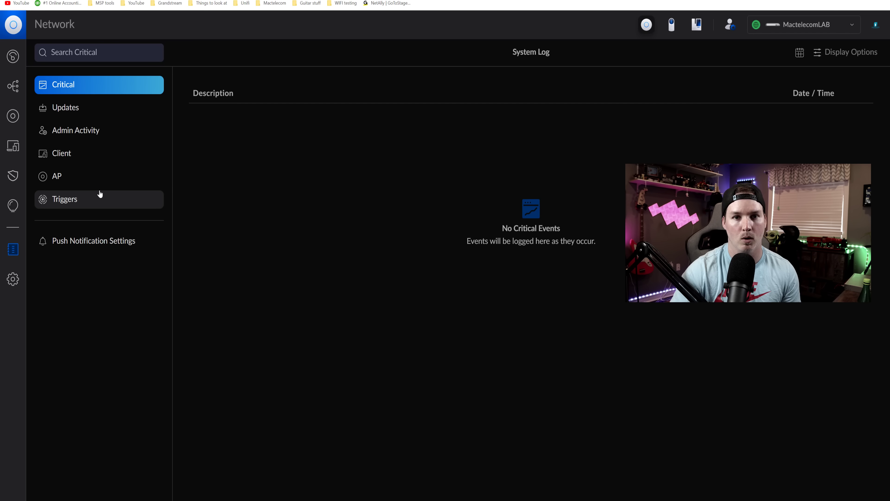
pyautogui.click(91, 203)
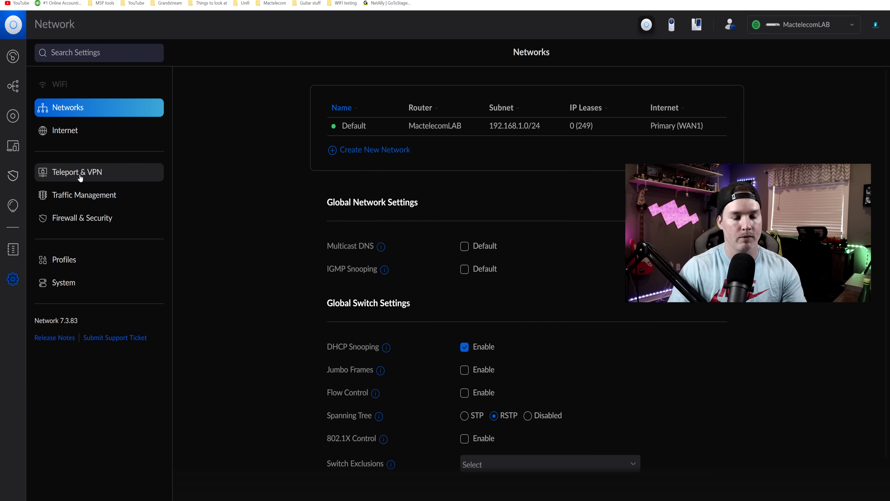
# Step: Review the Teleport & VPN settings, including the VPN Server page
pyautogui.click(82, 177)
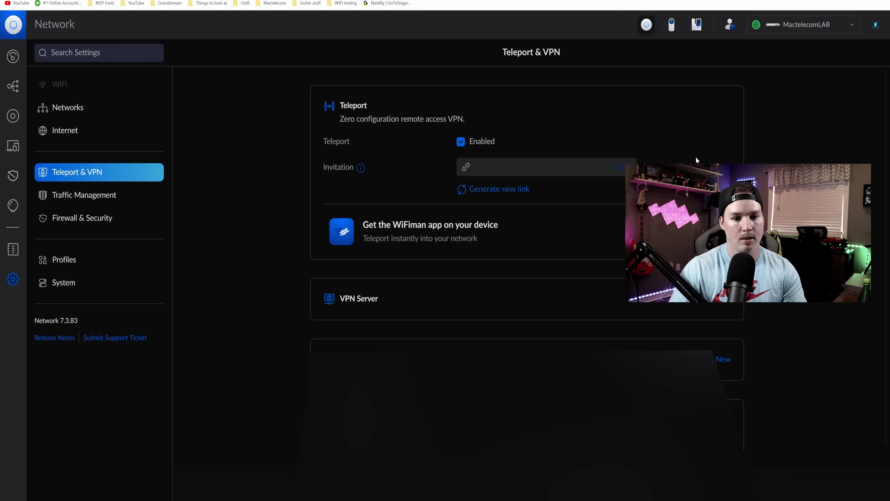
pyautogui.scroll(-1, 499, 238)
pyautogui.scroll(-1, 498, 242)
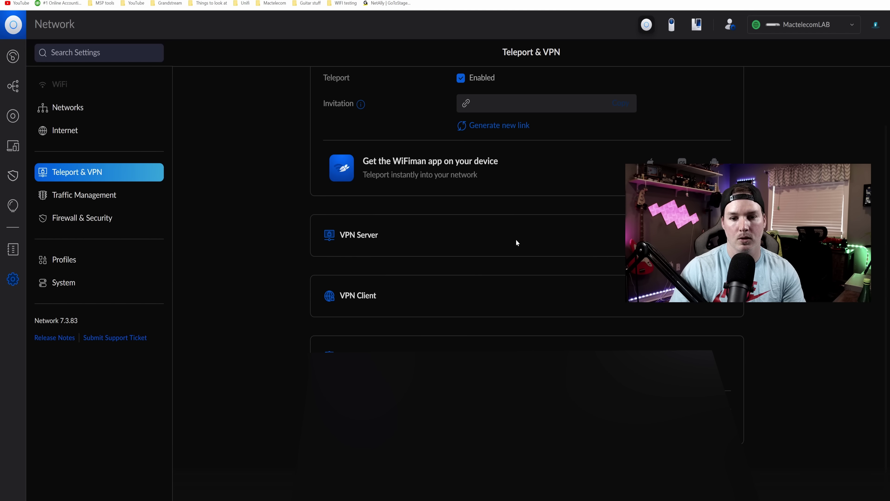
pyautogui.click(677, 235)
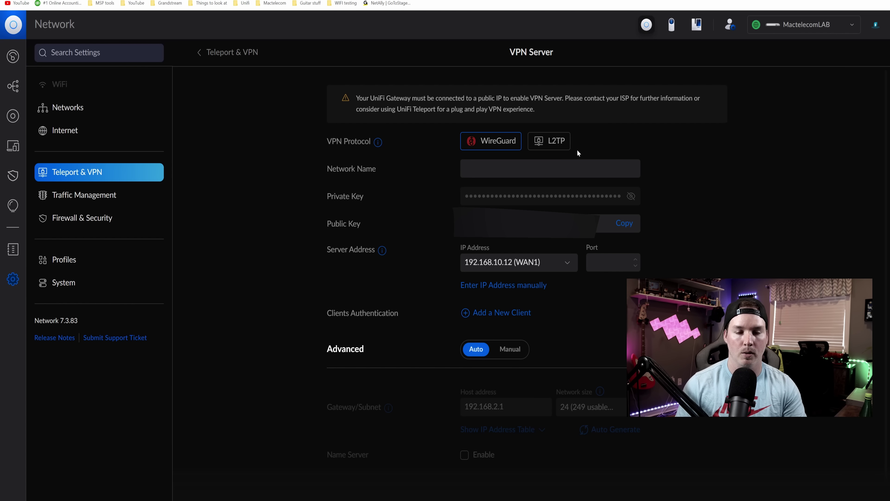
pyautogui.hotkey('alt', 'Left')
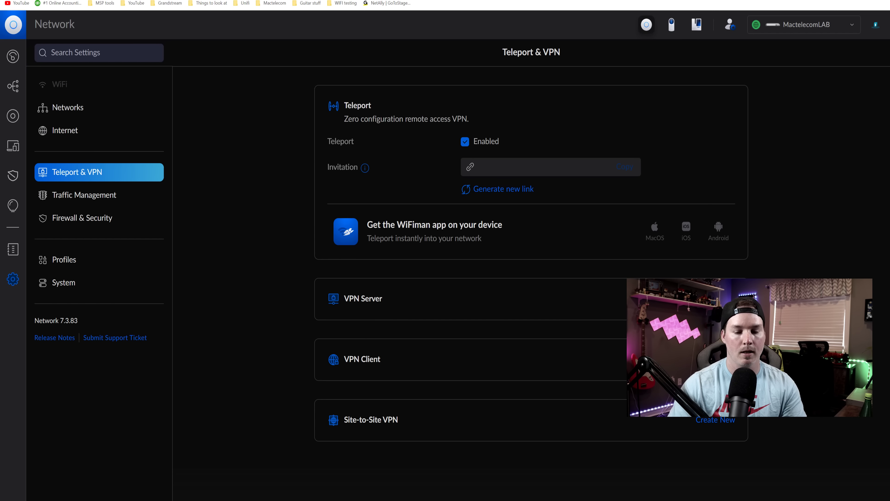
# Step: Create a new VPN client named Nord and go to the NordVPN account page
pyautogui.click(716, 359)
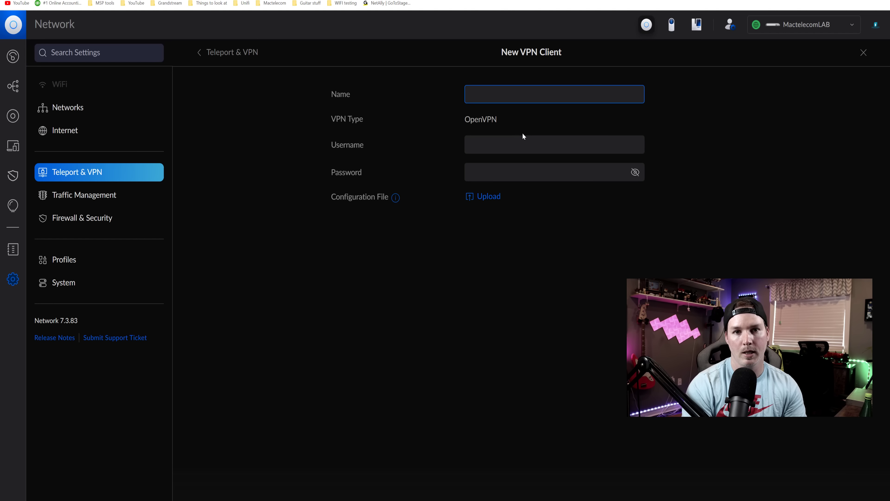
pyautogui.write('Nord')
pyautogui.click(507, 253)
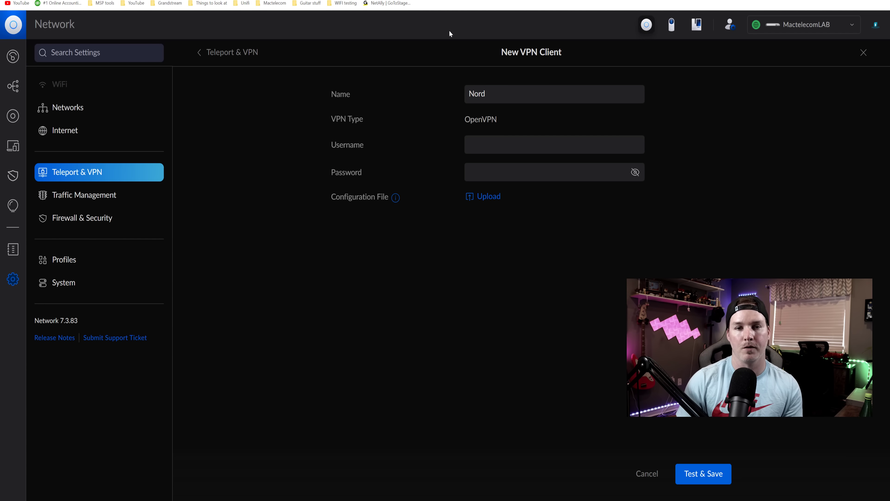
pyautogui.hotkey('ctrl', 'Tab')
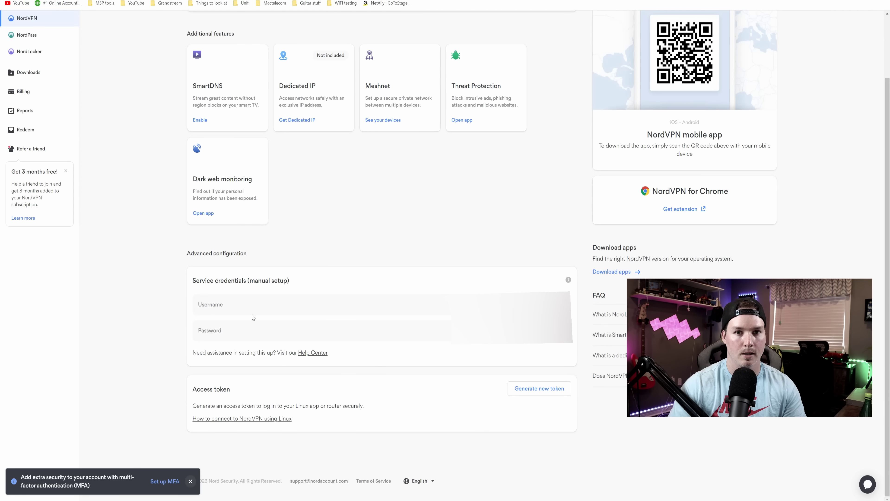
# Step: Browse NordVPN's OpenVPN configuration files server list for a UDP file to download
pyautogui.hotkey('ctrl', 'Tab')
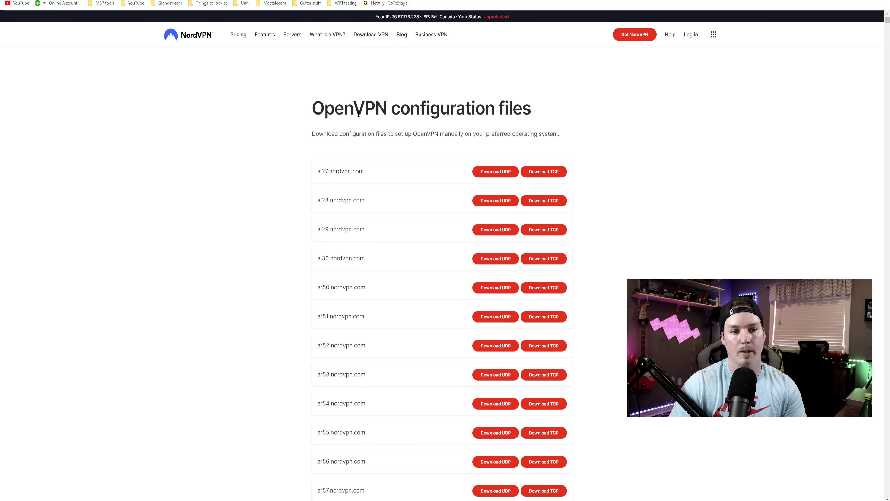
pyautogui.scroll(-15, 313, 215)
pyautogui.scroll(-20, 324, 213)
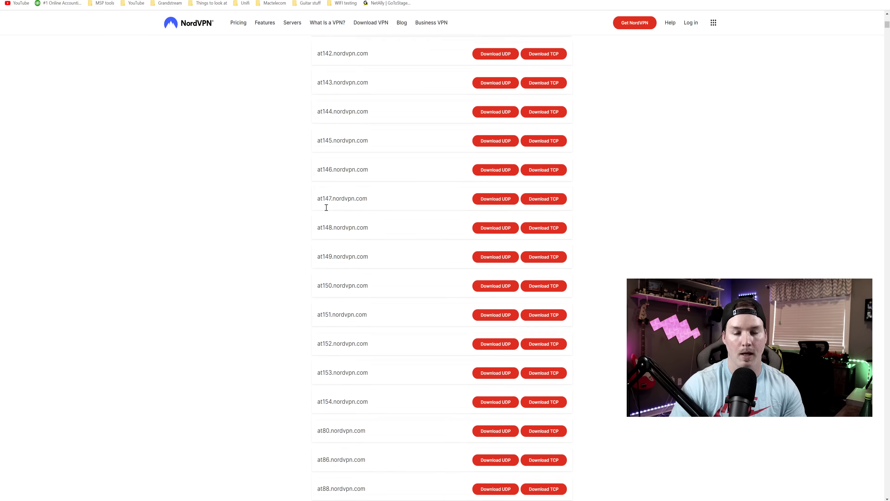
pyautogui.scroll(-20, 329, 212)
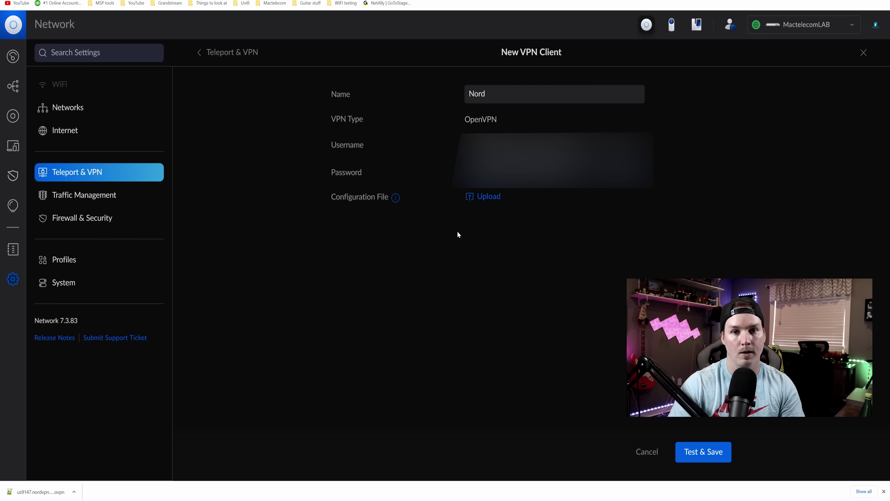
# Step: Upload us9147.nordvpn.com.udp1194.ovpn to the Nord client, then test and save it
pyautogui.moveTo(483, 203); pyautogui.dragTo(483, 204)
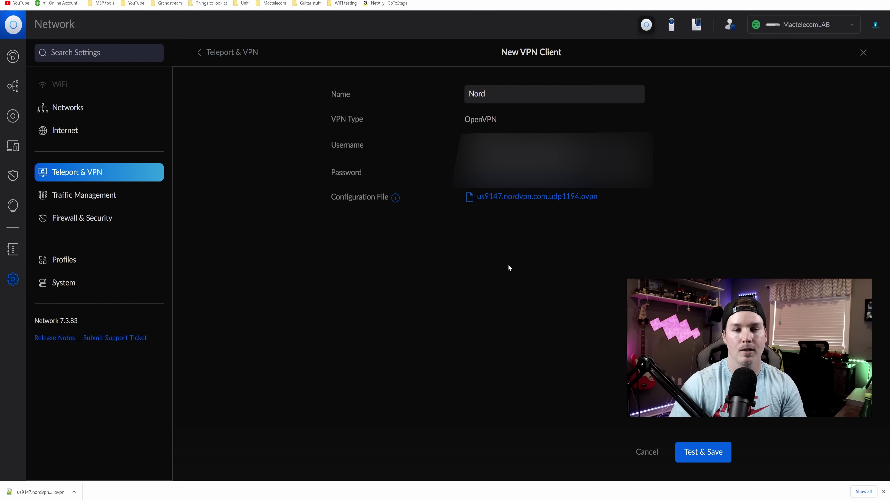
pyautogui.click(718, 452)
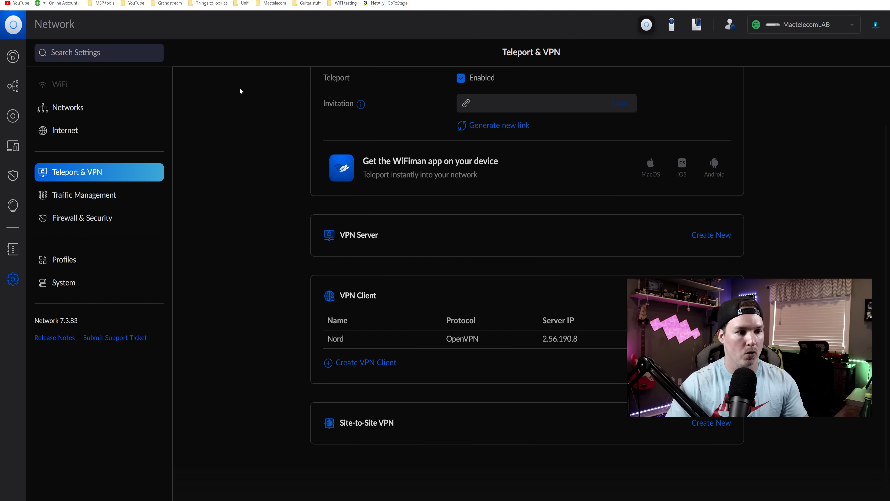
# Step: Start a new network named Nord with Auto-Scale off and host address 192.168.22.1
pyautogui.click(77, 107)
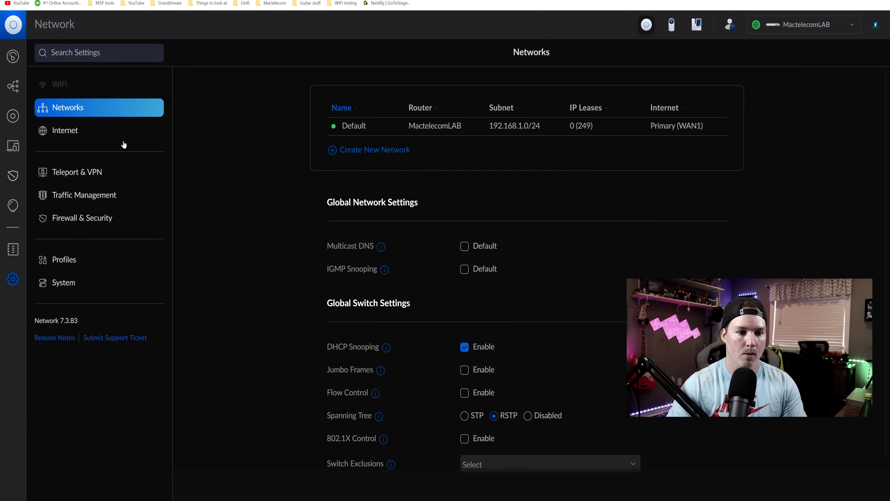
pyautogui.click(361, 151)
pyautogui.click(482, 101)
pyautogui.write('Nord')
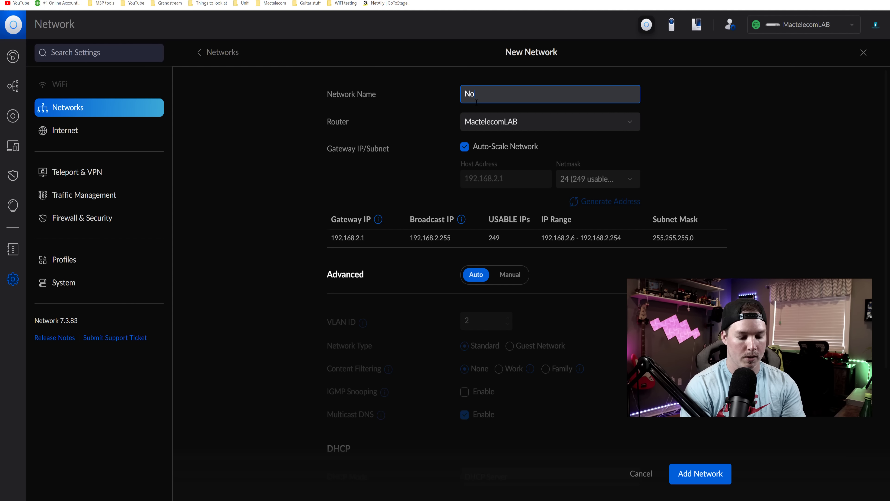
pyautogui.click(464, 146)
pyautogui.click(501, 179)
pyautogui.click(500, 178)
pyautogui.write('2')
pyautogui.click(536, 272)
# Step: Use manual advanced settings with VLAN 21 and DHCP DNS server 103.86.96.10, then add the network
pyautogui.click(520, 277)
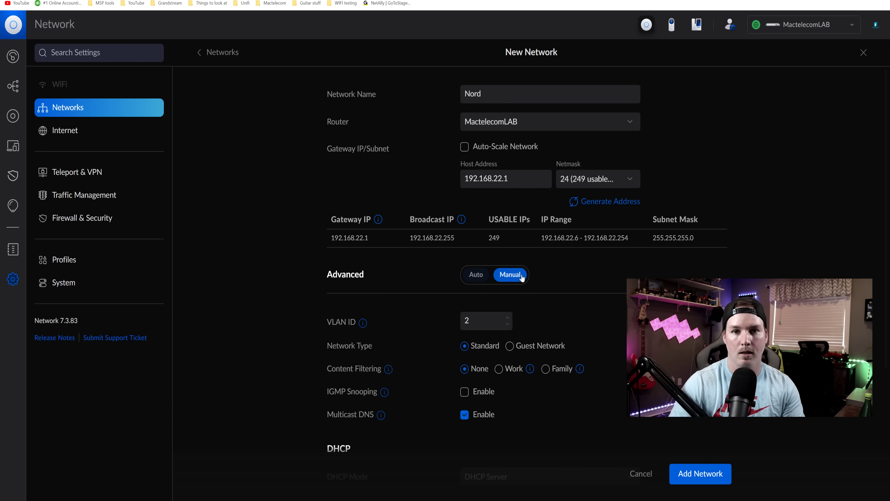
pyautogui.click(480, 325)
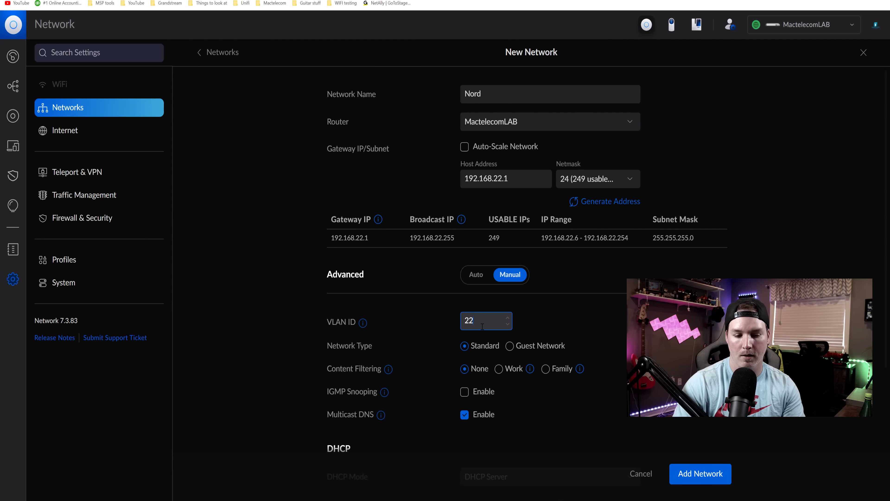
pyautogui.scroll(-1, 483, 326)
pyautogui.scroll(-2, 233, 259)
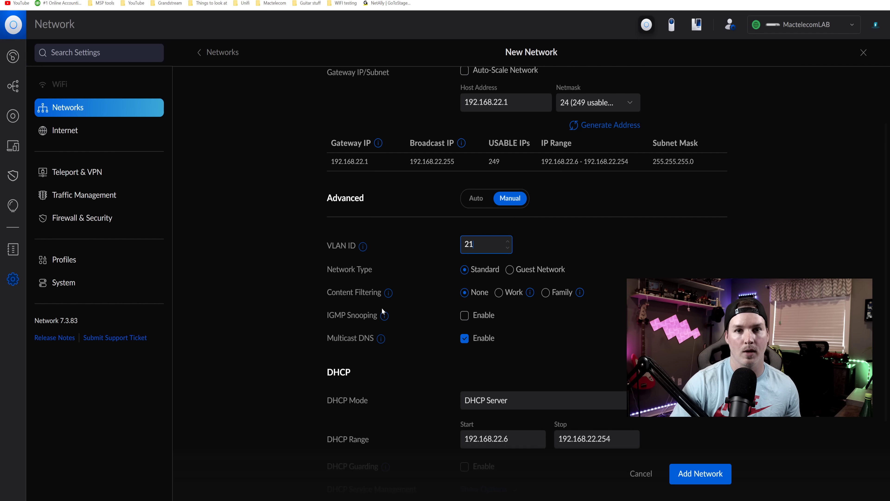
pyautogui.scroll(-3, 379, 315)
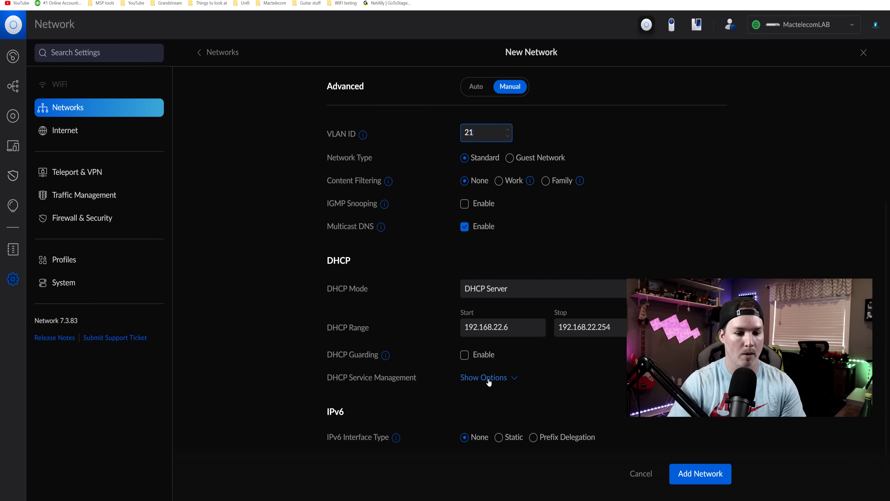
pyautogui.click(501, 379)
pyautogui.scroll(-3, 501, 379)
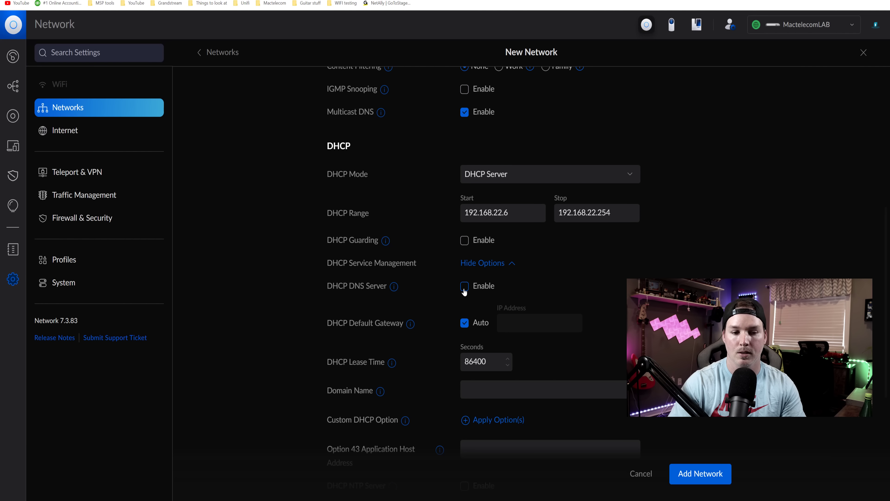
pyautogui.click(464, 286)
pyautogui.click(487, 312)
pyautogui.write('103.86.96.10')
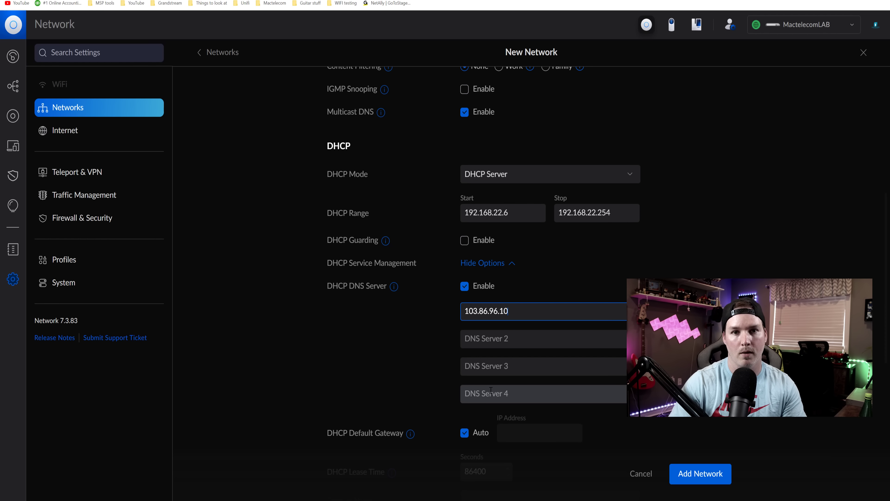
pyautogui.click(702, 473)
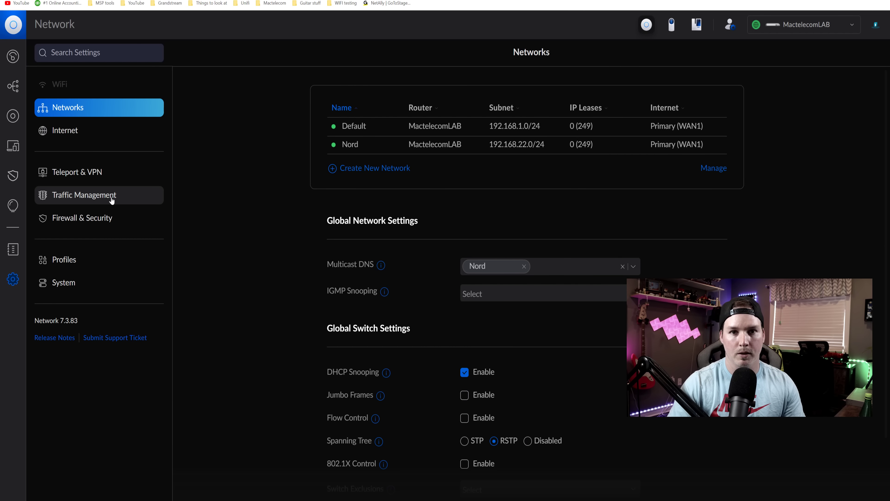
# Step: Add a traffic route for All Traffic with target Nord network and interface VPN Nord
pyautogui.click(112, 199)
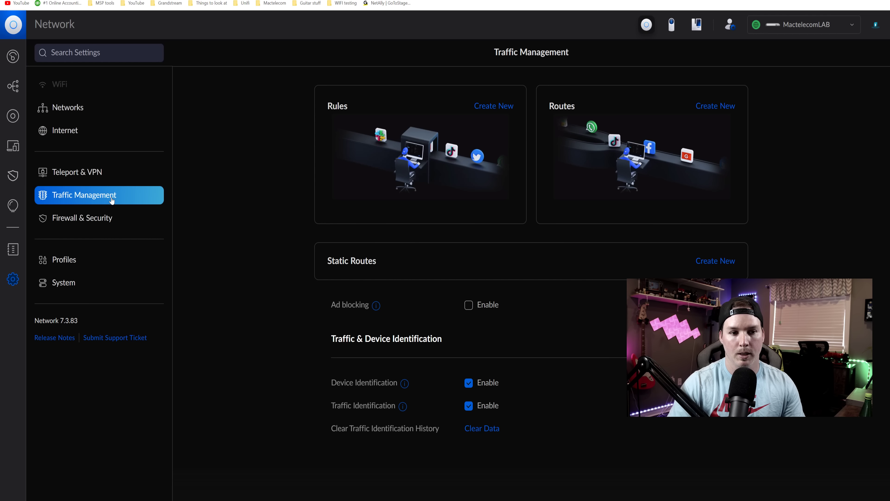
pyautogui.click(724, 107)
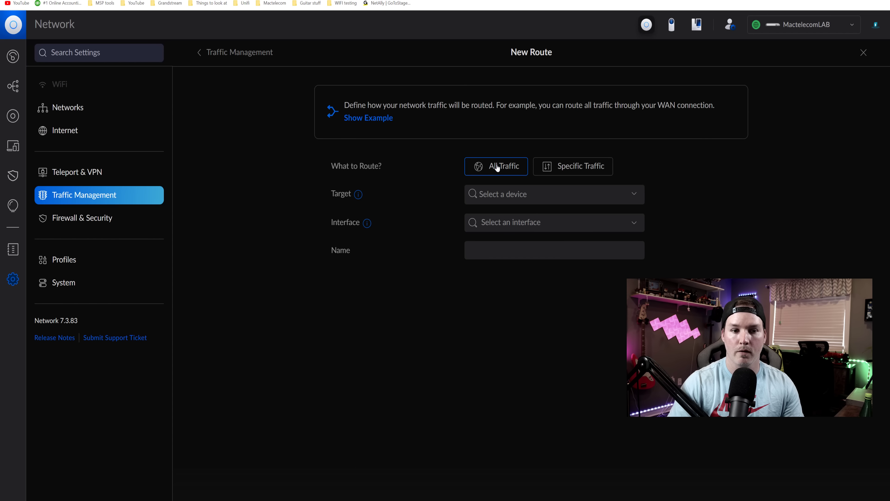
pyautogui.click(479, 198)
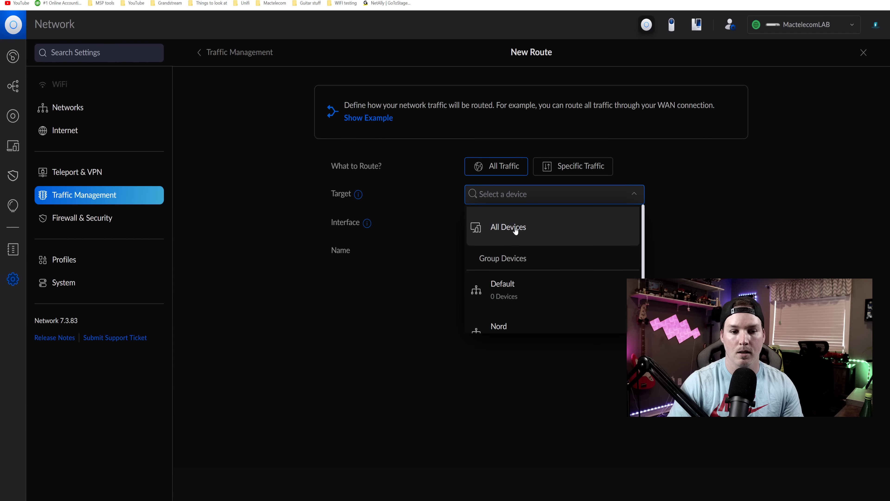
pyautogui.scroll(-1, 518, 242)
pyautogui.click(511, 318)
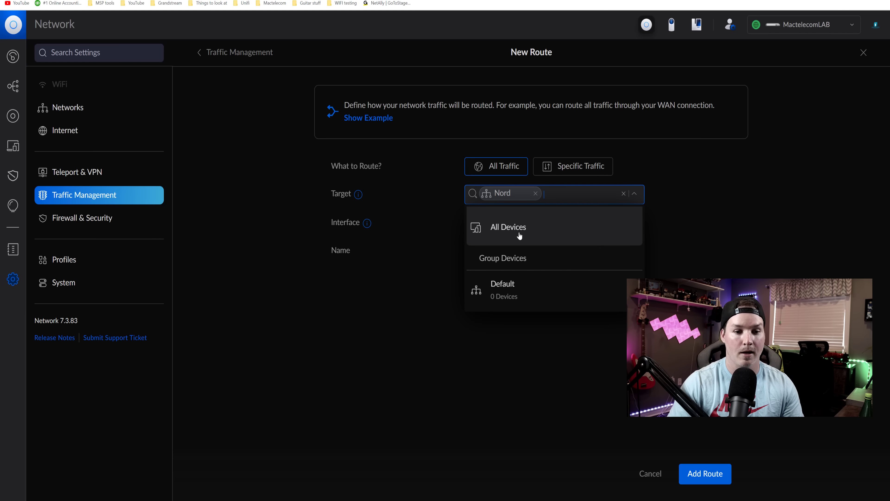
pyautogui.click(405, 320)
pyautogui.click(529, 220)
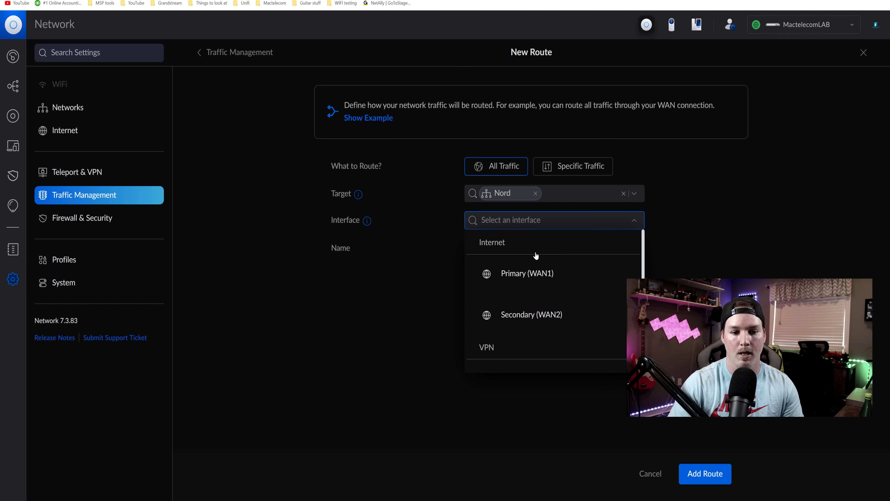
pyautogui.scroll(-1, 537, 257)
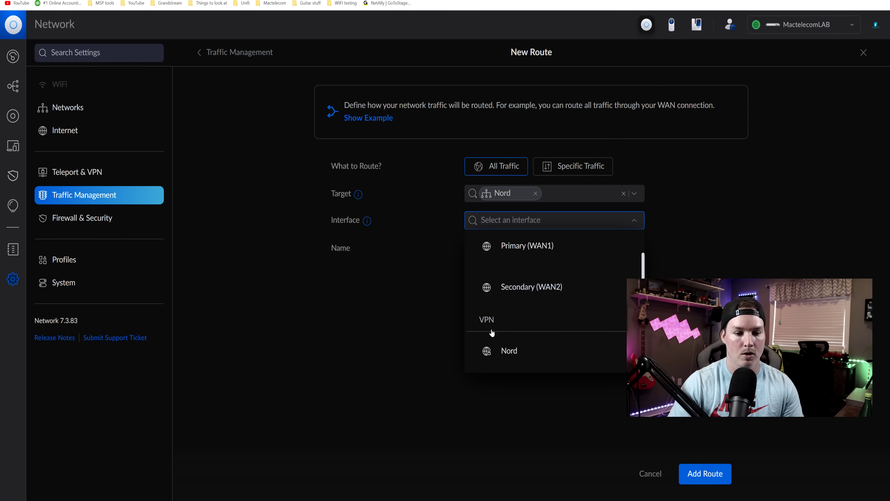
pyautogui.click(511, 350)
pyautogui.click(706, 474)
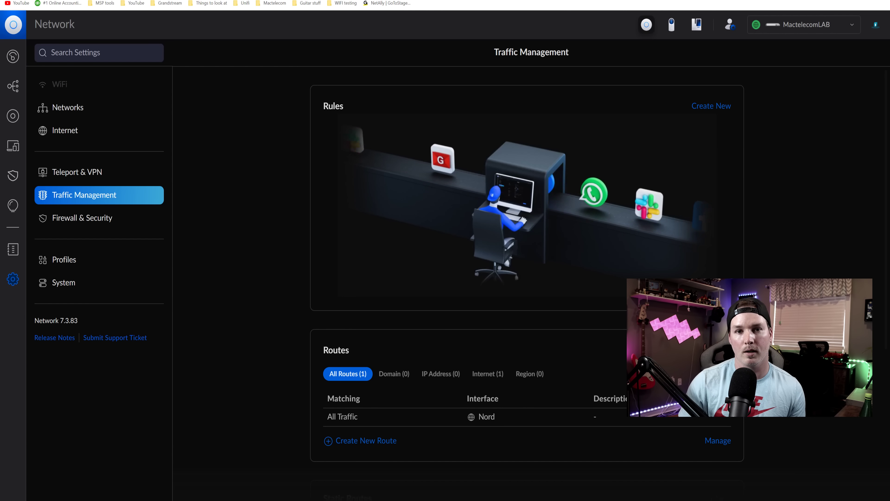
# Step: Enable ad blocking and select the Default and Nord networks for it
pyautogui.scroll(-5, 347, 358)
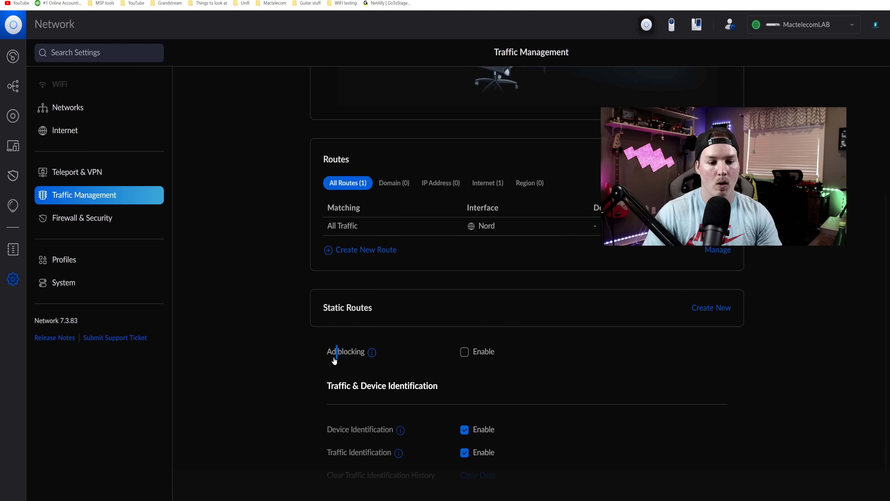
pyautogui.click(465, 353)
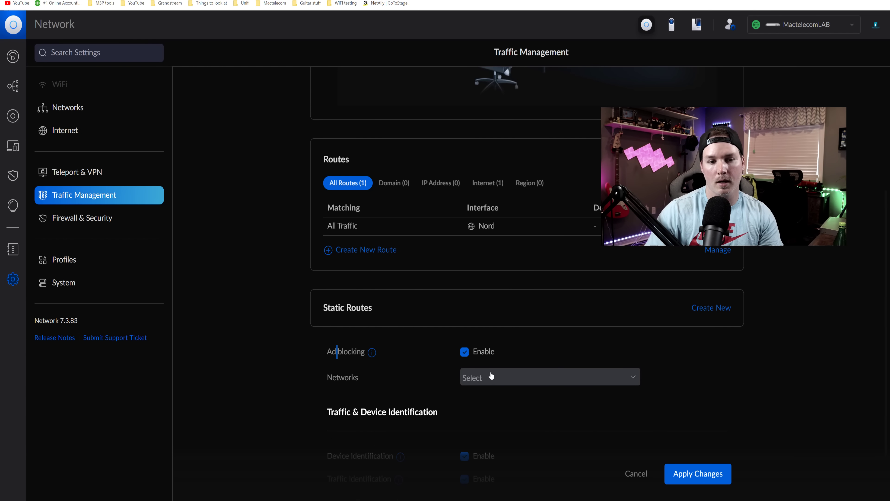
pyautogui.click(523, 379)
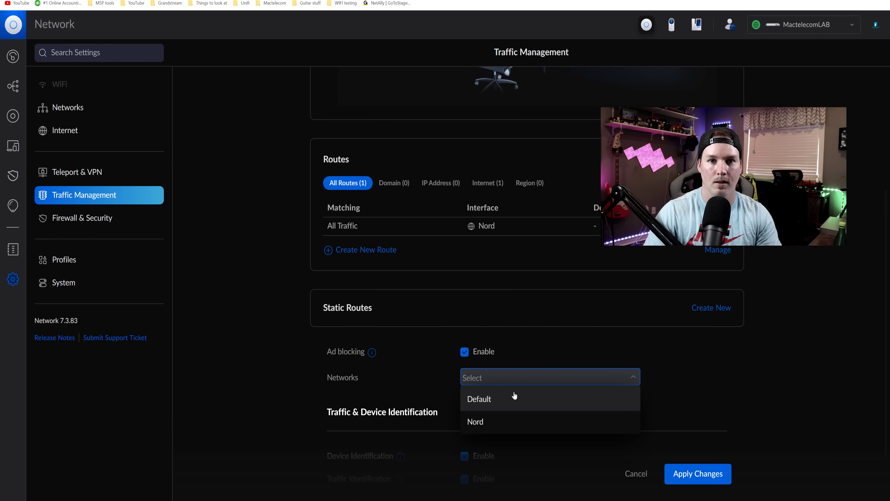
pyautogui.click(500, 402)
pyautogui.click(491, 402)
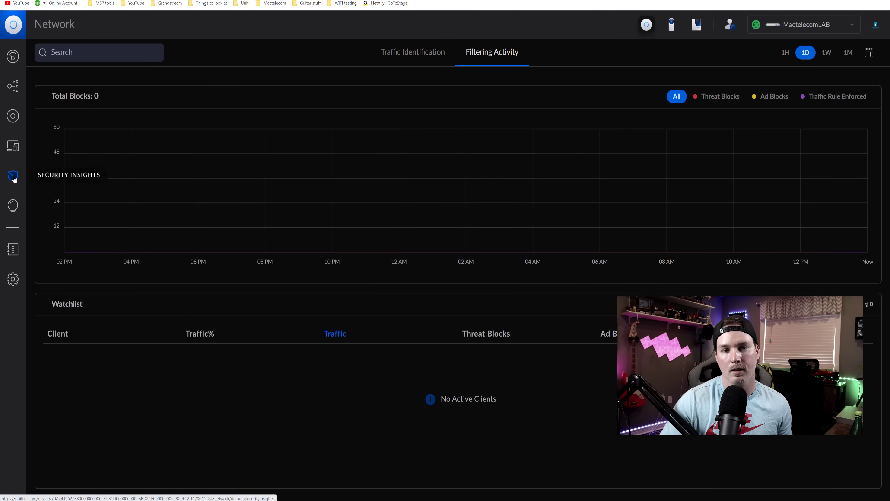
# Step: Check Traffic Identification, then cycle the Filtering Activity chart through Threat Blocks and Ad Blocks to Traffic Rule Enforced
pyautogui.click(417, 58)
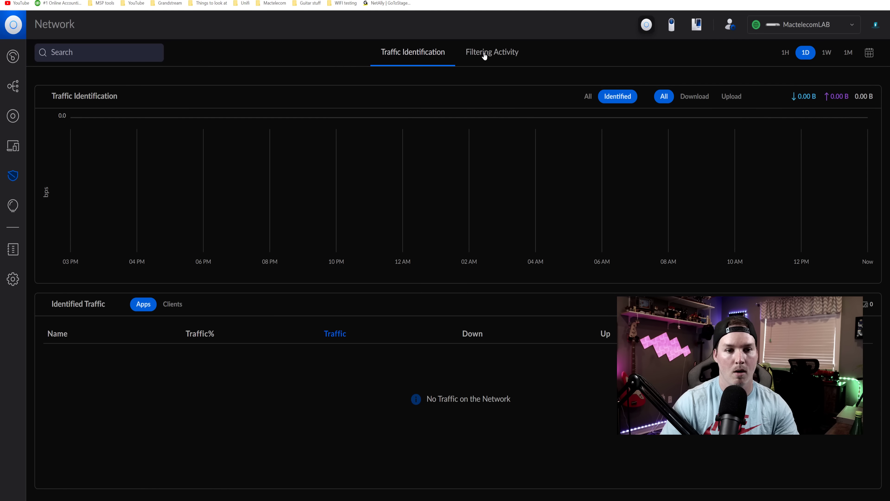
pyautogui.click(493, 53)
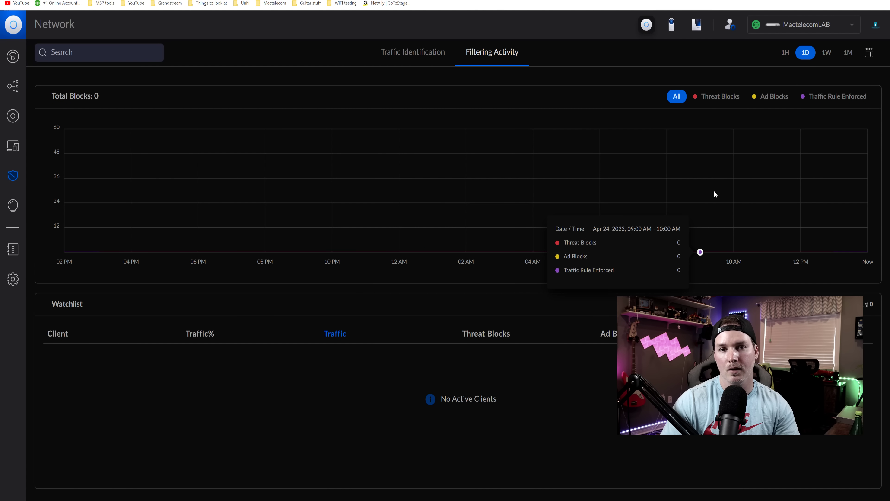
pyautogui.click(719, 96)
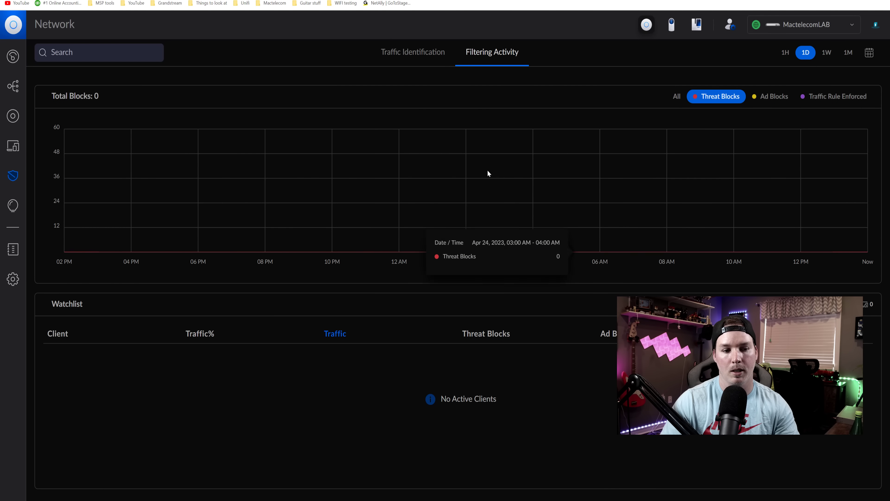
pyautogui.click(773, 101)
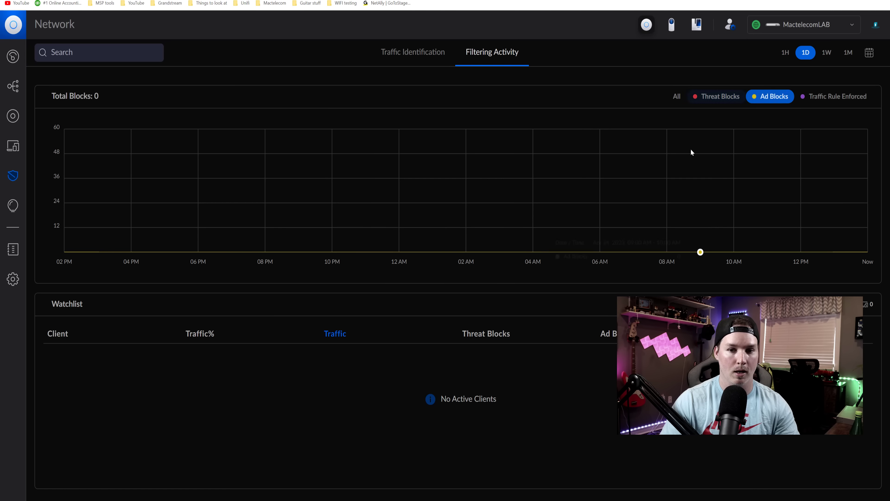
pyautogui.click(827, 104)
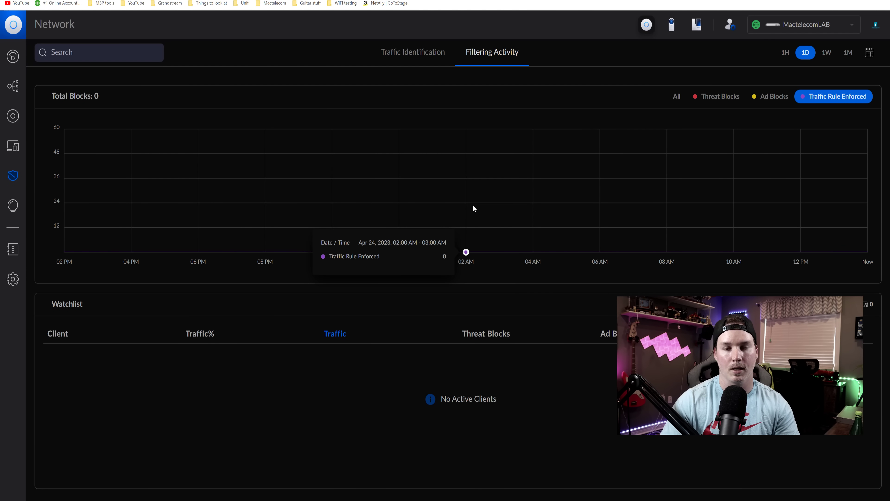